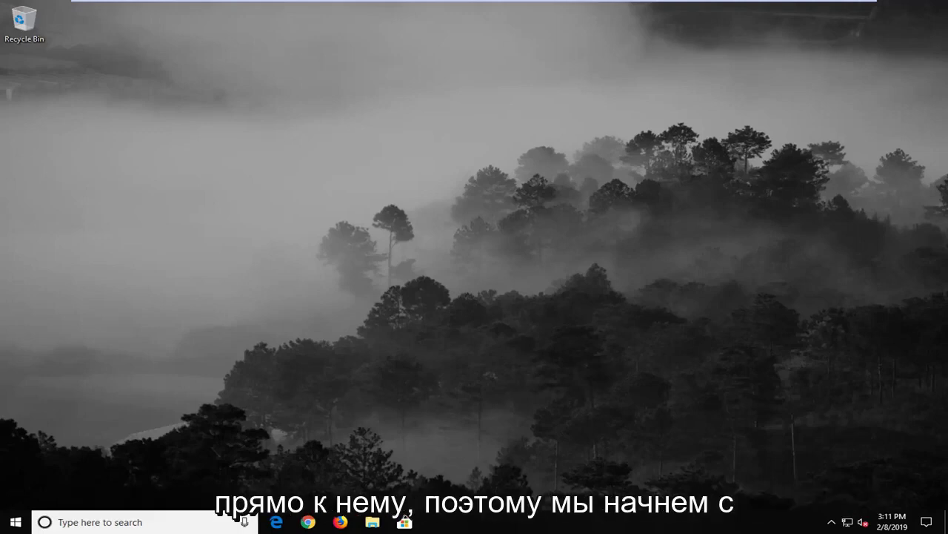
# - Search for regedit, run Registry Editor as administrator and allow it to make changes to the device
pyautogui.click(16, 522)
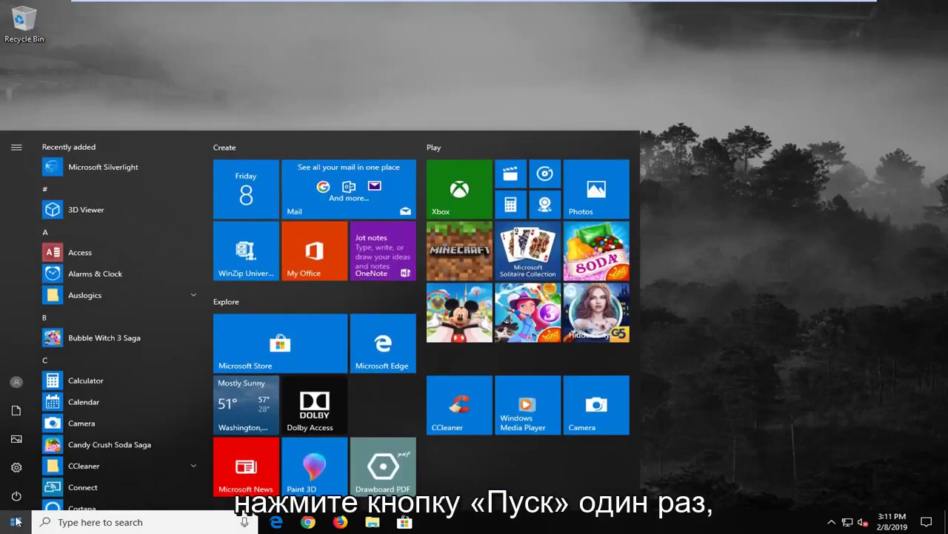
pyautogui.write('regedit')
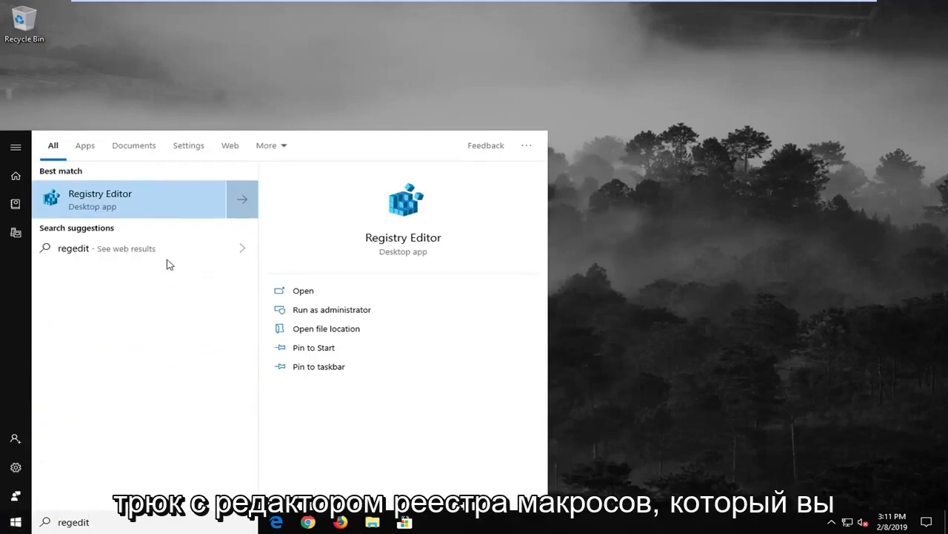
pyautogui.rightClick(167, 198)
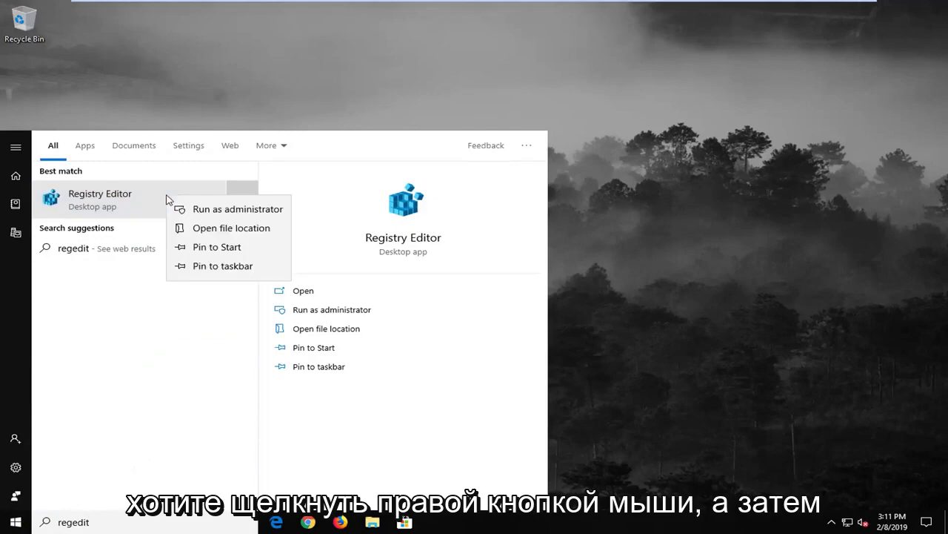
pyautogui.click(228, 210)
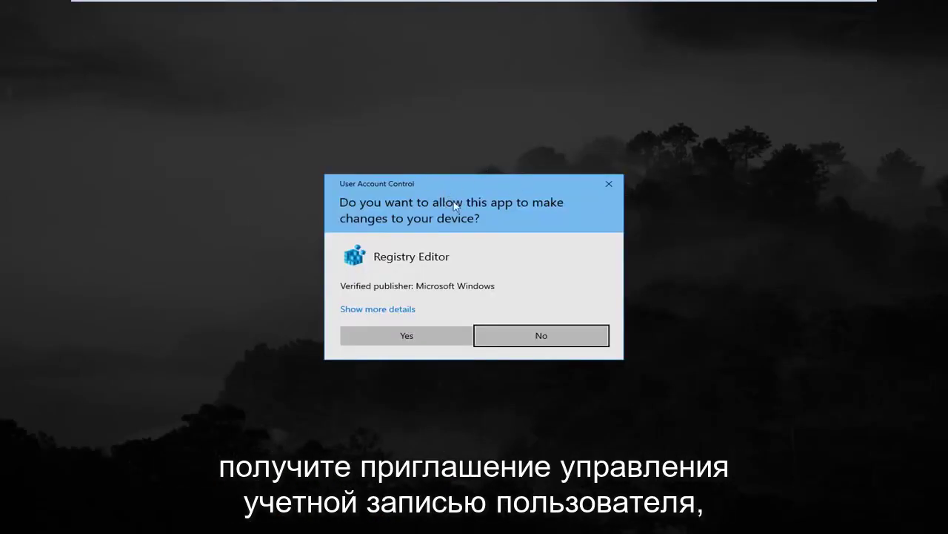
pyautogui.click(398, 334)
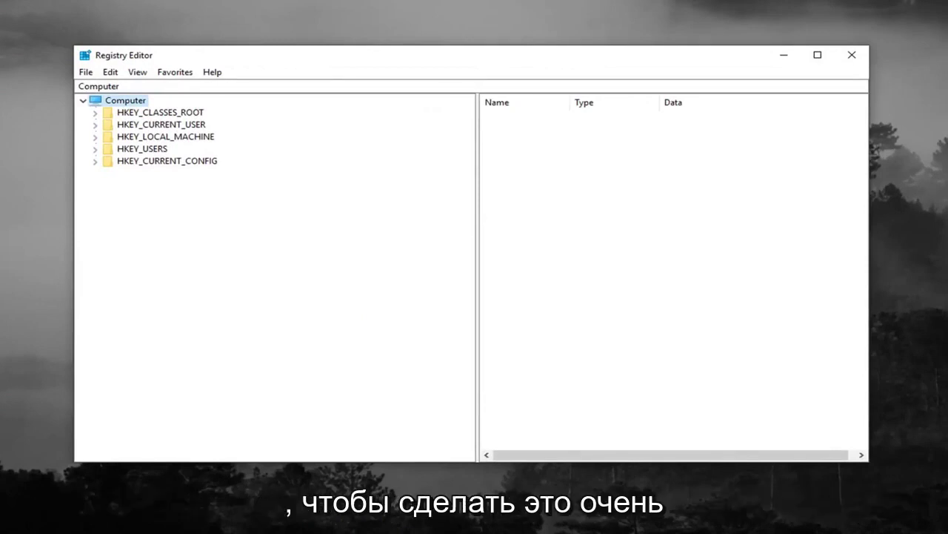
pyautogui.click(86, 73)
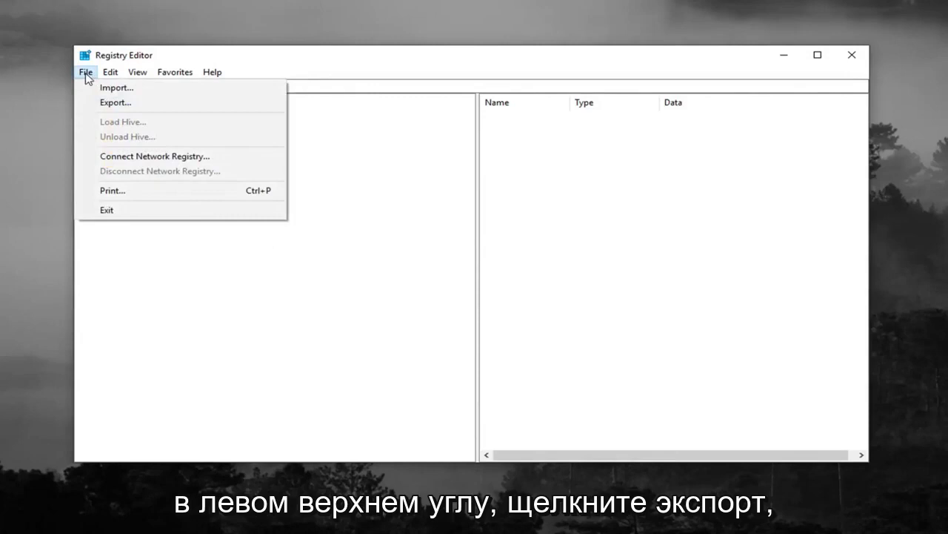
pyautogui.click(111, 103)
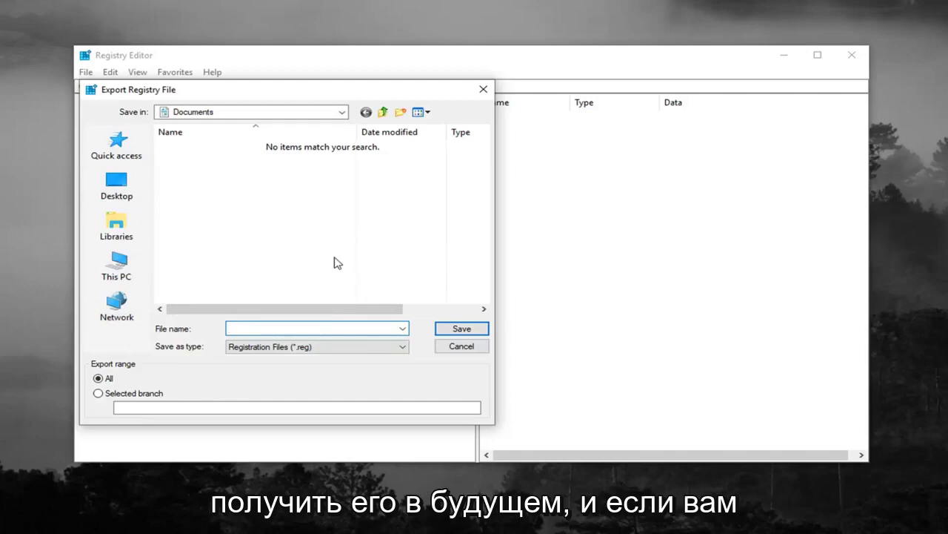
pyautogui.click(457, 349)
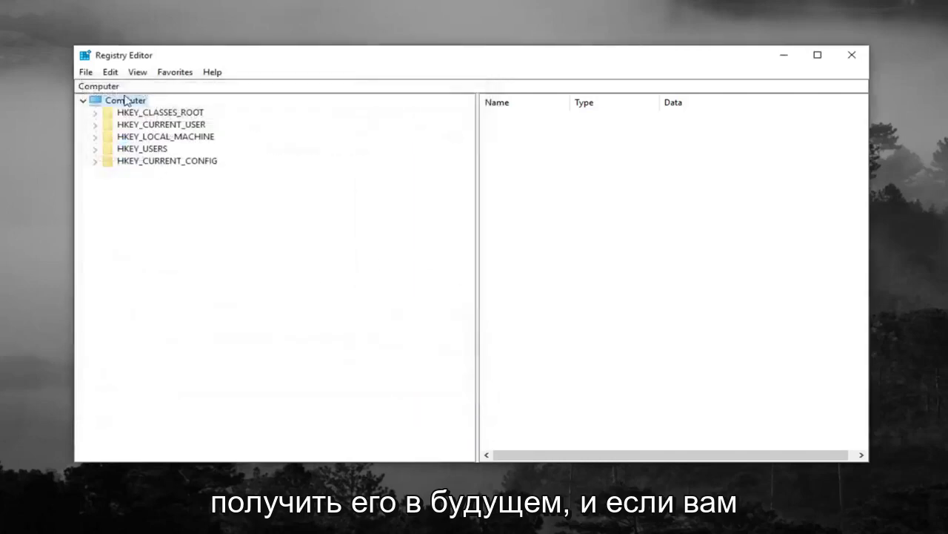
pyautogui.click(85, 71)
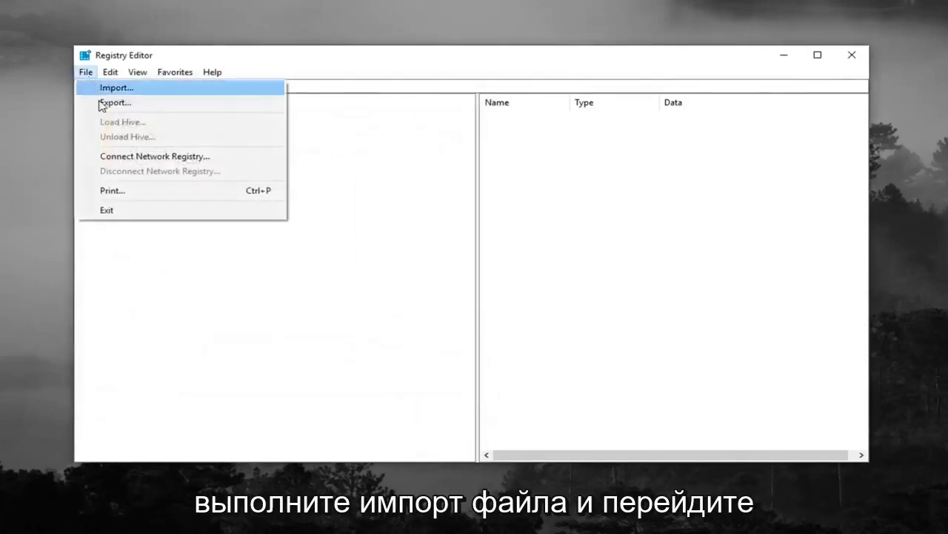
pyautogui.click(116, 89)
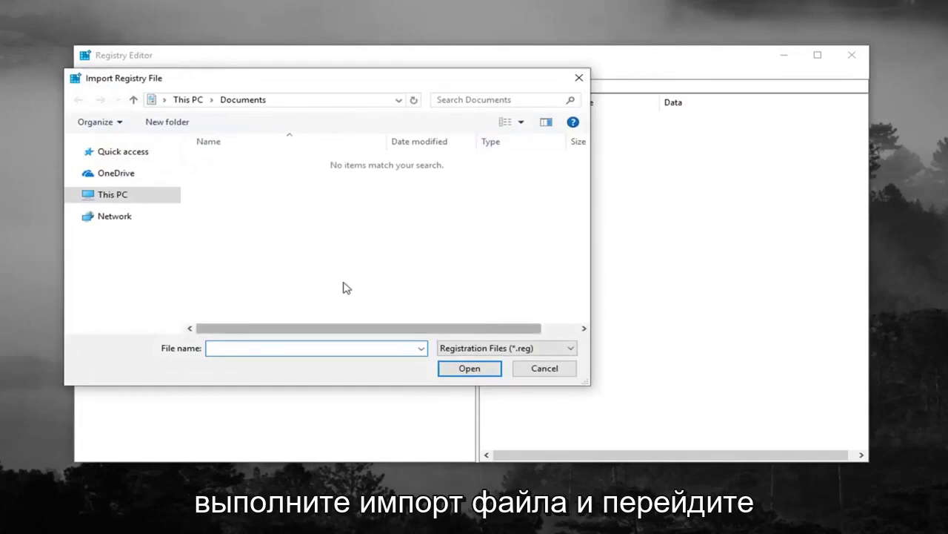
pyautogui.click(541, 369)
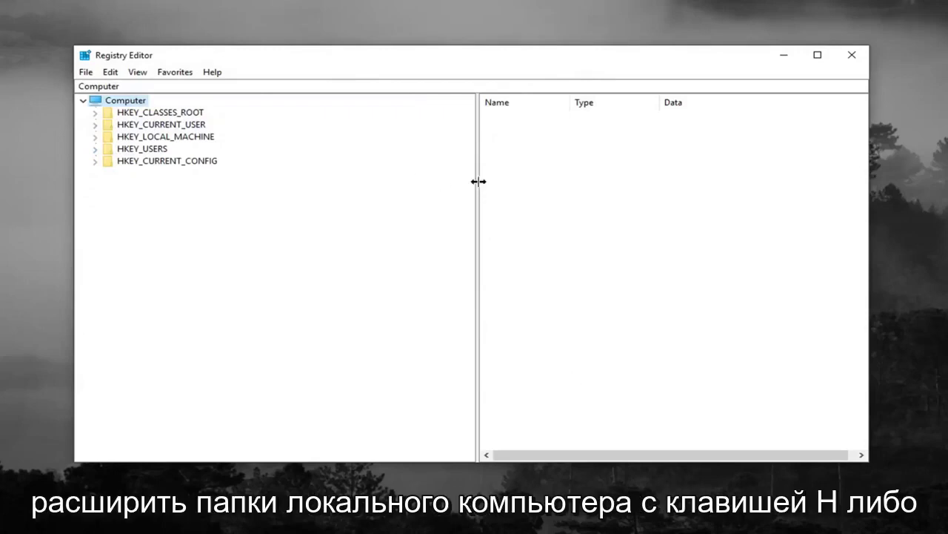
# - Expand the registry tree through HKEY_LOCAL_MACHINE and SYSTEM down to the CurrentControlSet key
pyautogui.click(166, 138)
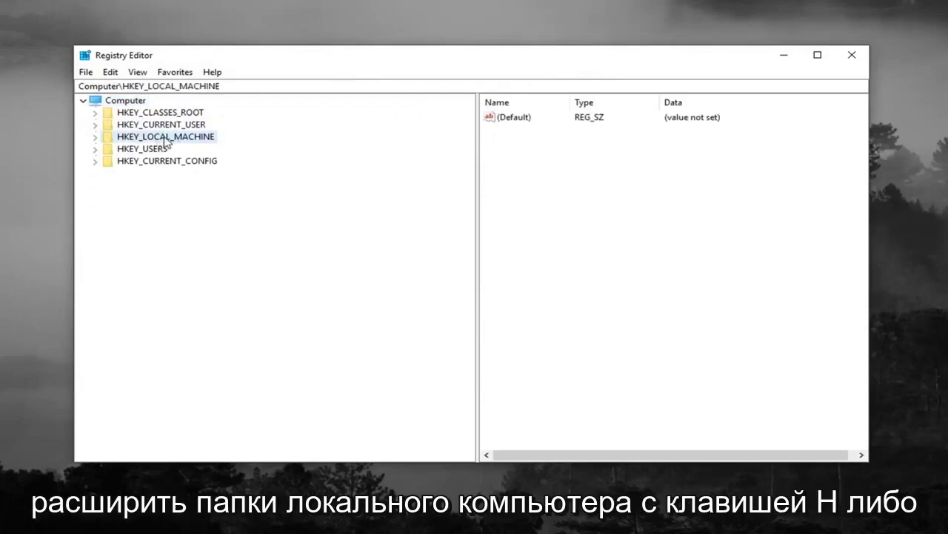
pyautogui.click(95, 138)
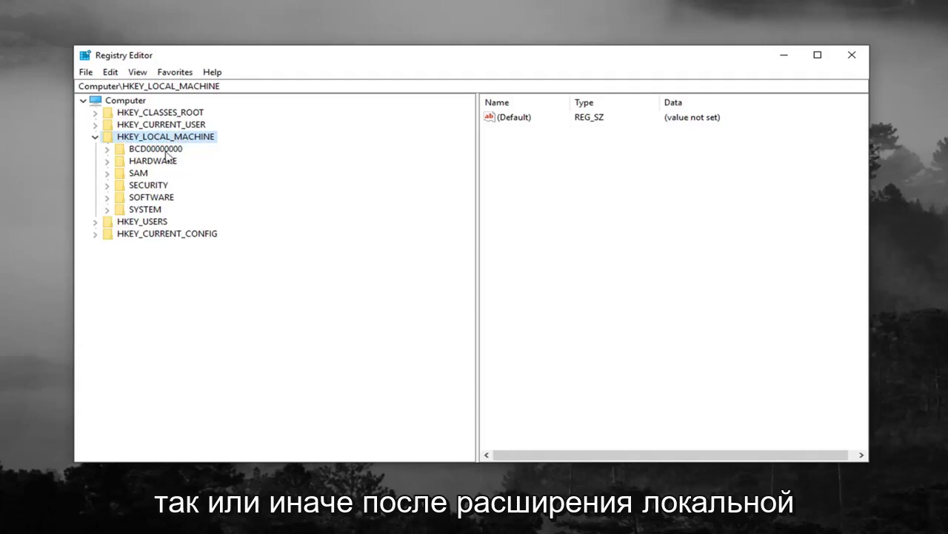
pyautogui.click(135, 210)
pyautogui.click(107, 210)
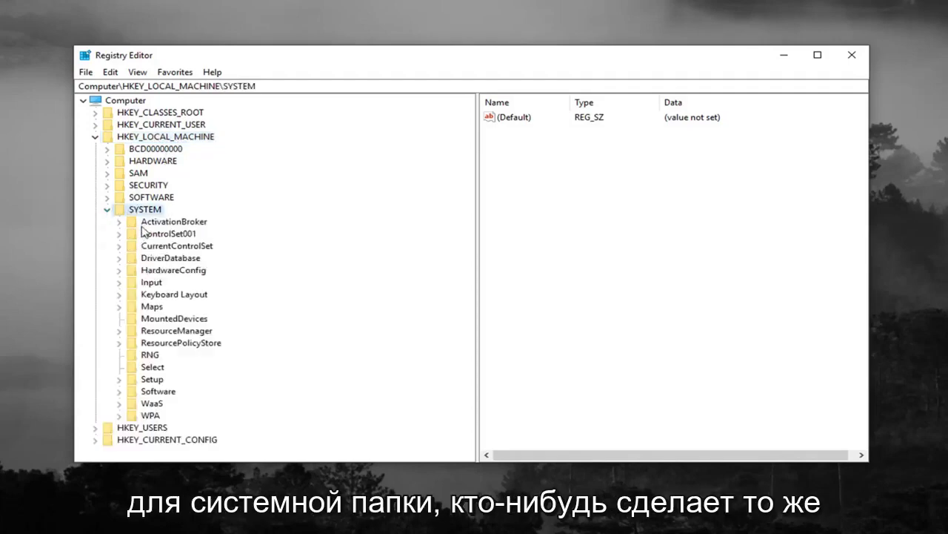
pyautogui.click(172, 247)
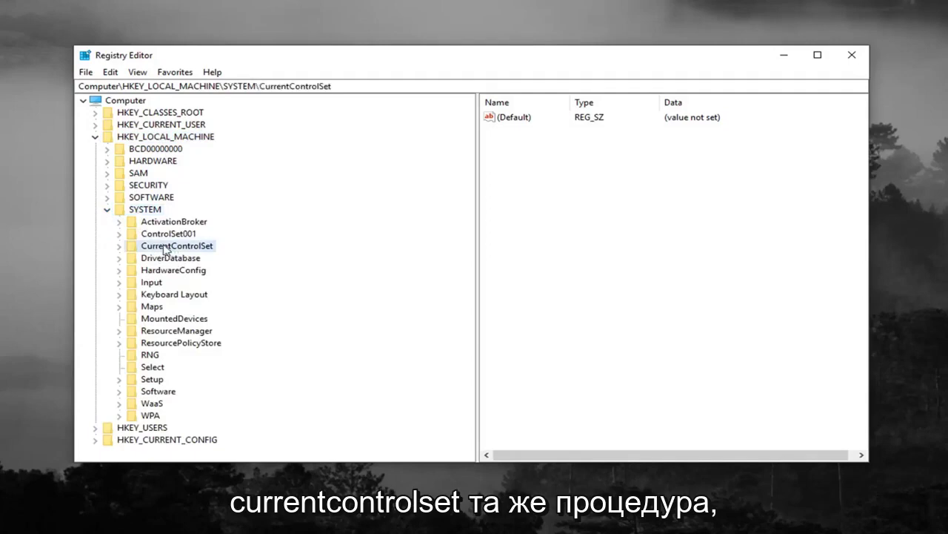
pyautogui.click(118, 246)
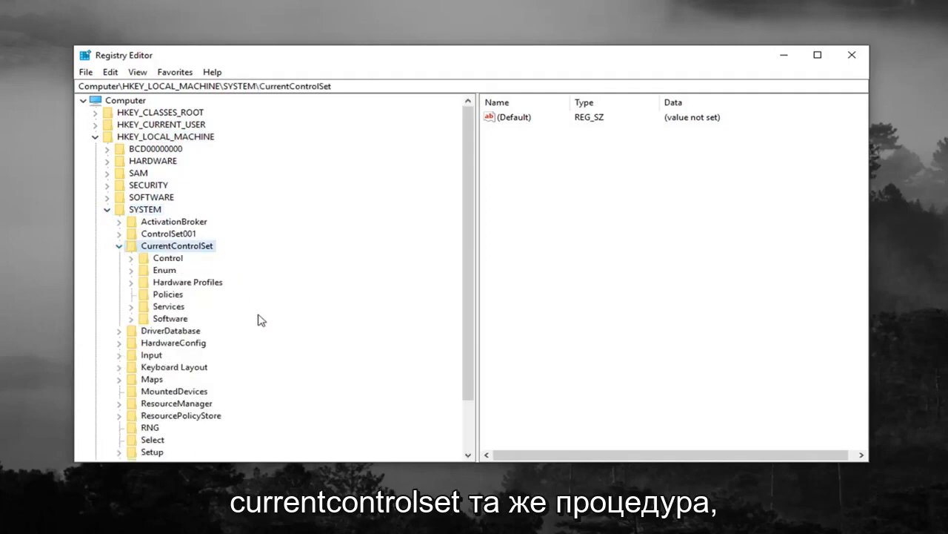
pyautogui.click(153, 260)
pyautogui.click(132, 260)
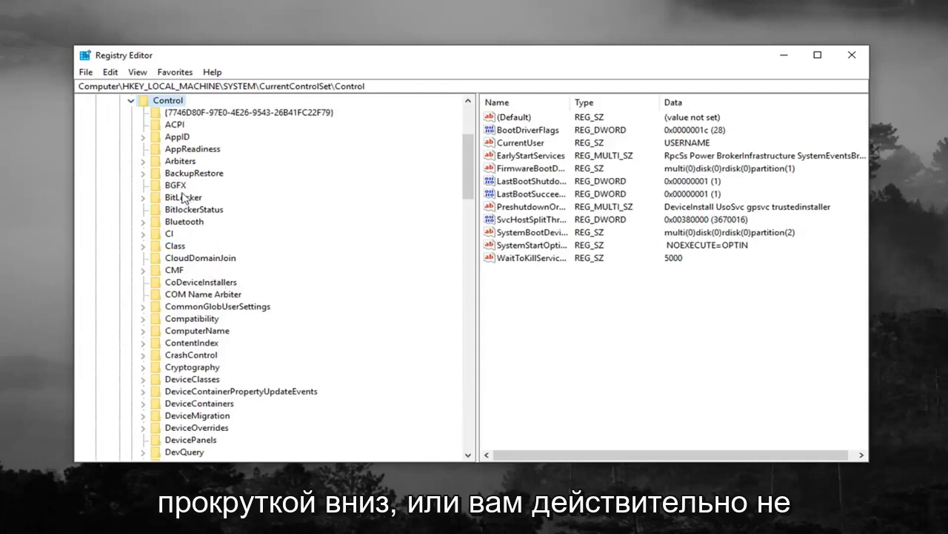
pyautogui.click(176, 247)
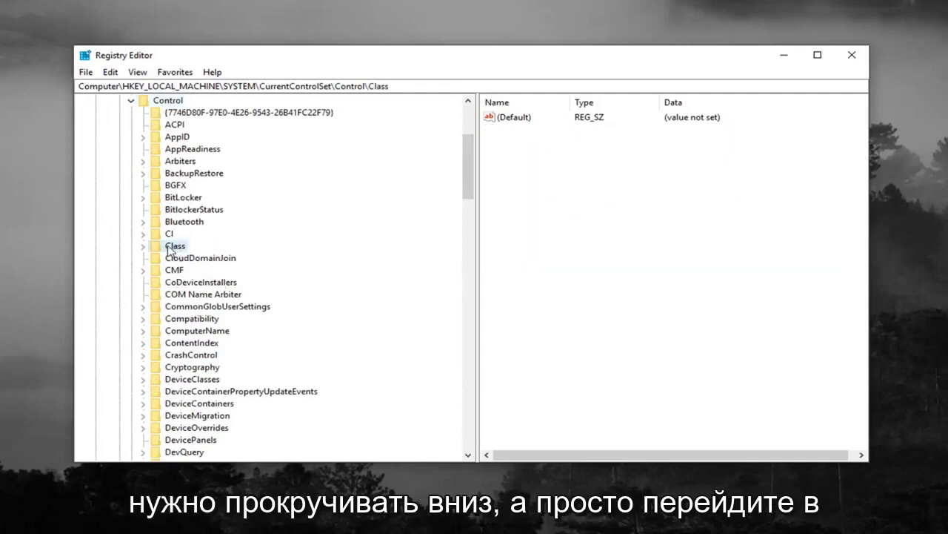
pyautogui.click(146, 248)
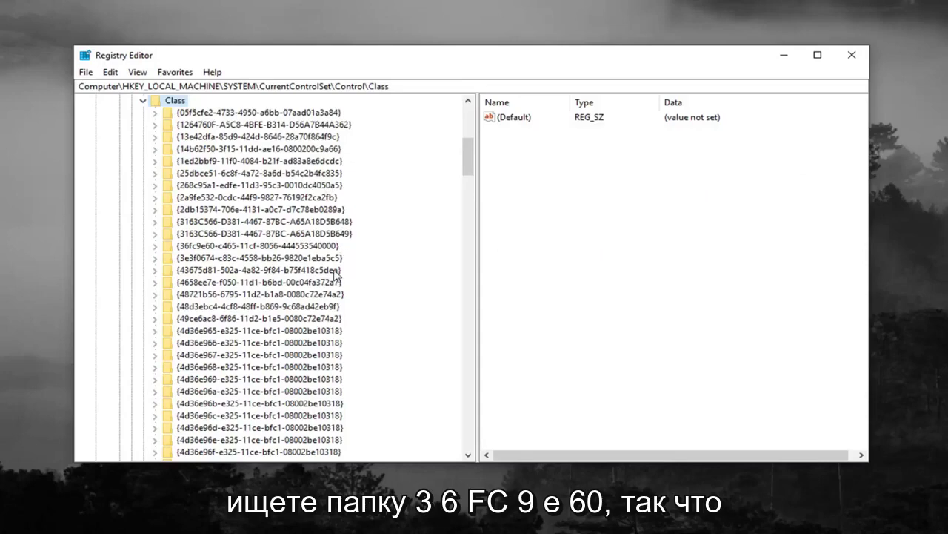
pyautogui.click(194, 246)
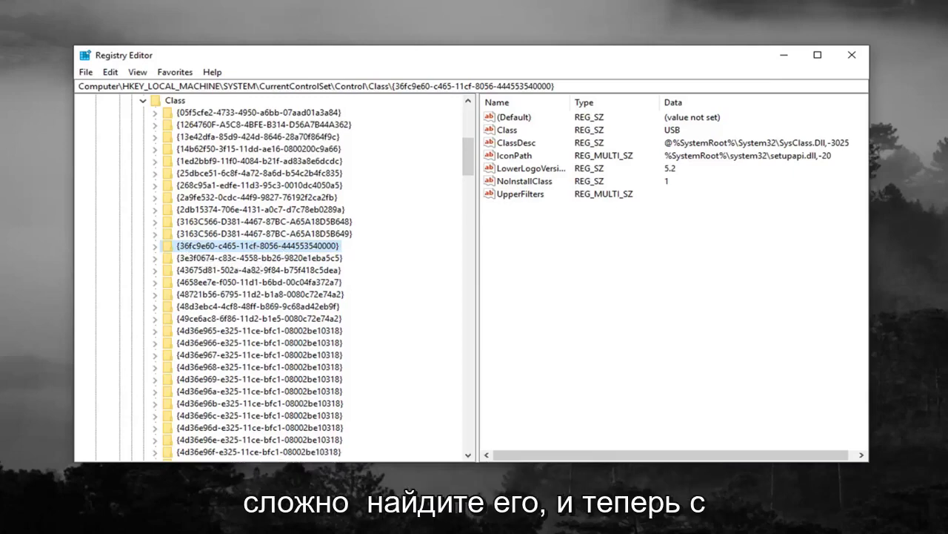
# - Permanently delete the UpperFilters value from the selected USB class key and close Registry Editor
pyautogui.click(514, 195)
pyautogui.rightClick(516, 197)
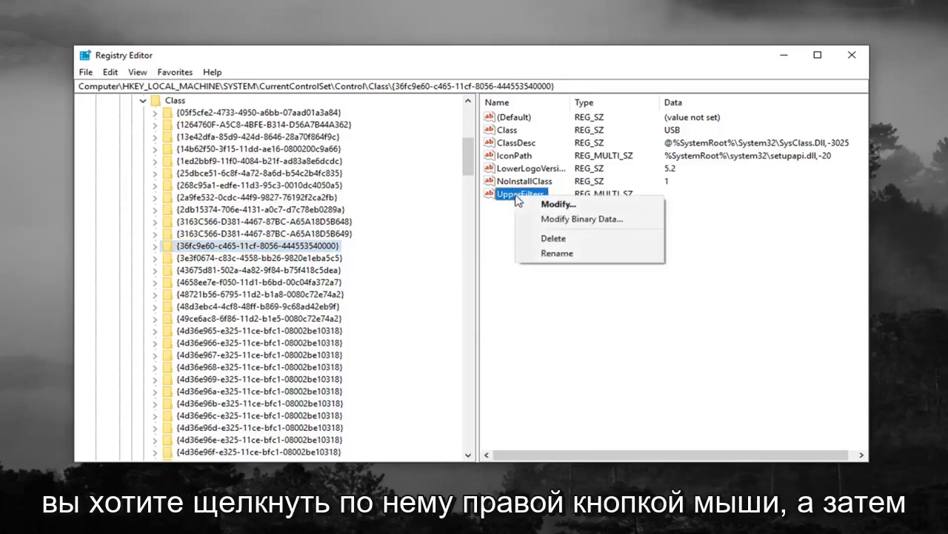
pyautogui.click(547, 238)
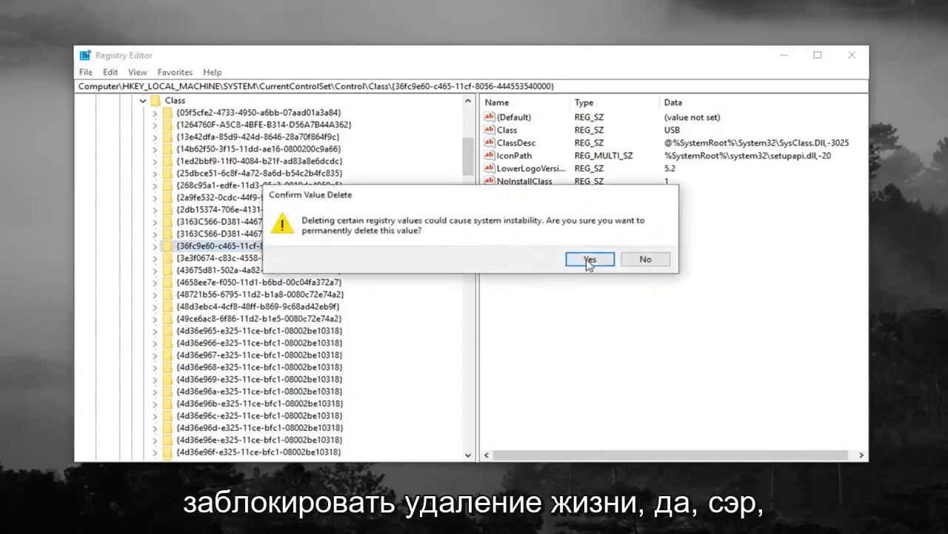
pyautogui.click(590, 261)
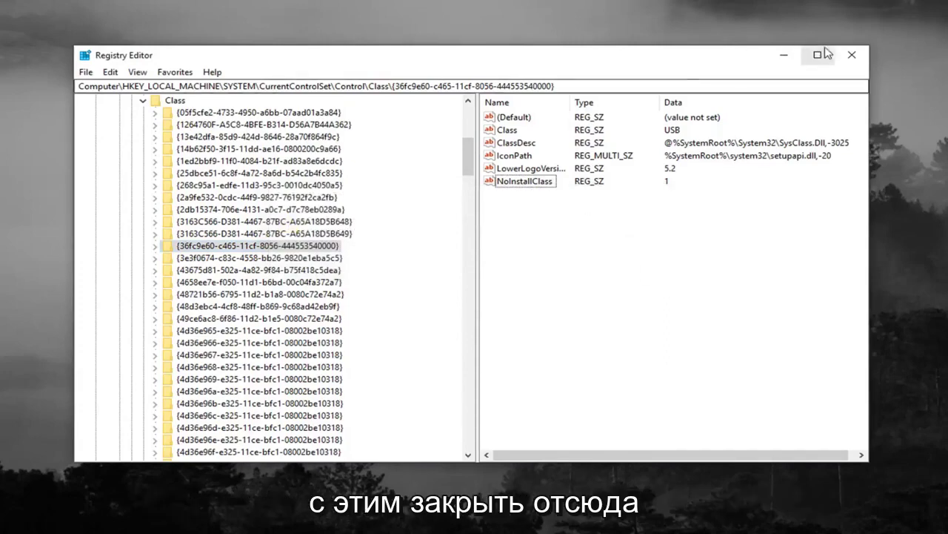
pyautogui.click(851, 55)
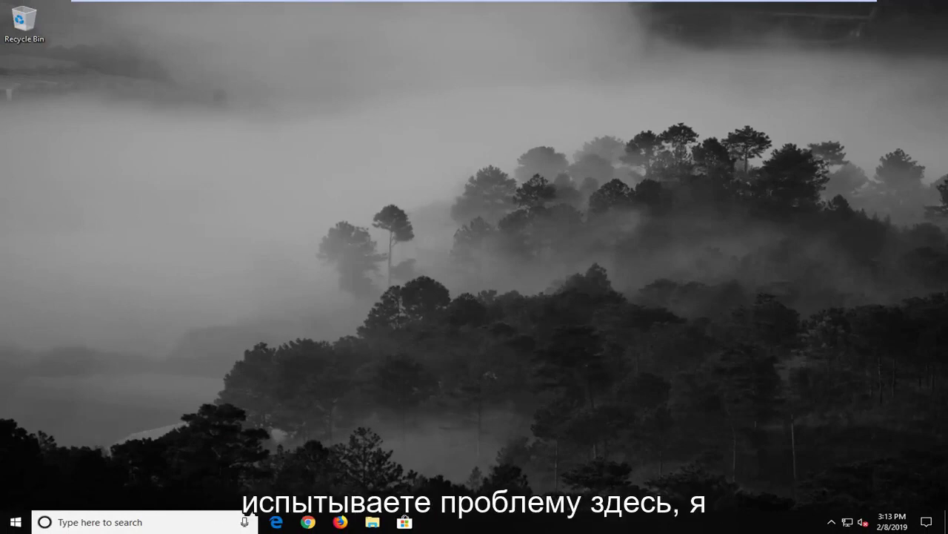
# - Search for and open Device Manager, and expand the Universal Serial Bus controllers category
pyautogui.click(13, 523)
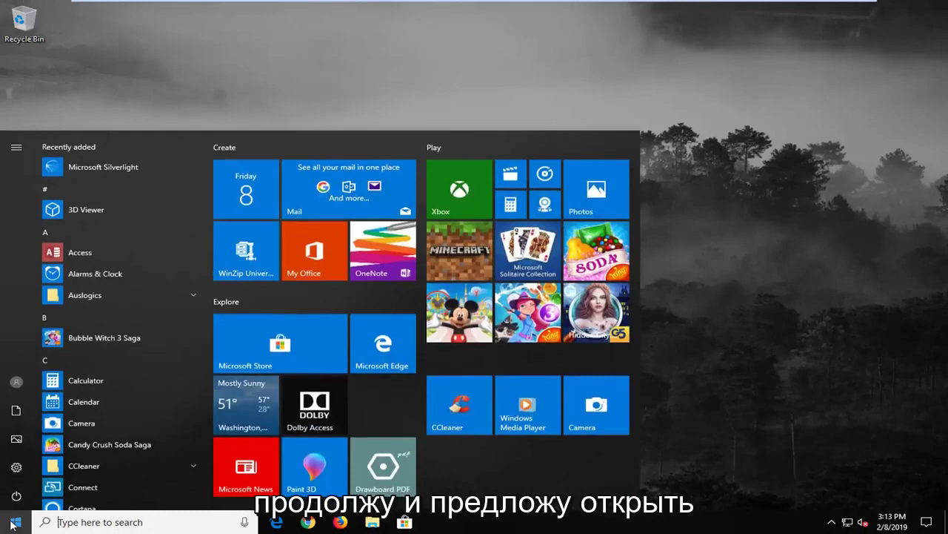
pyautogui.write('device manager')
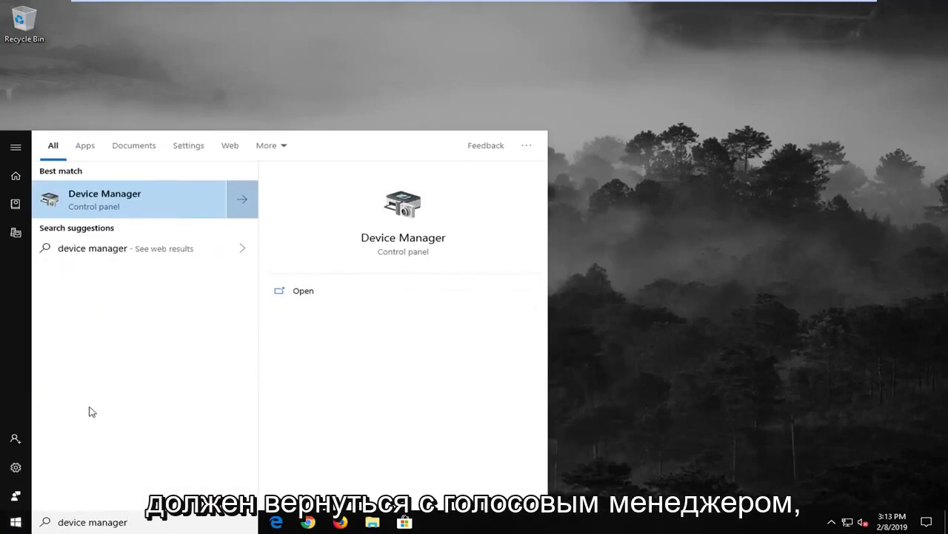
pyautogui.click(142, 218)
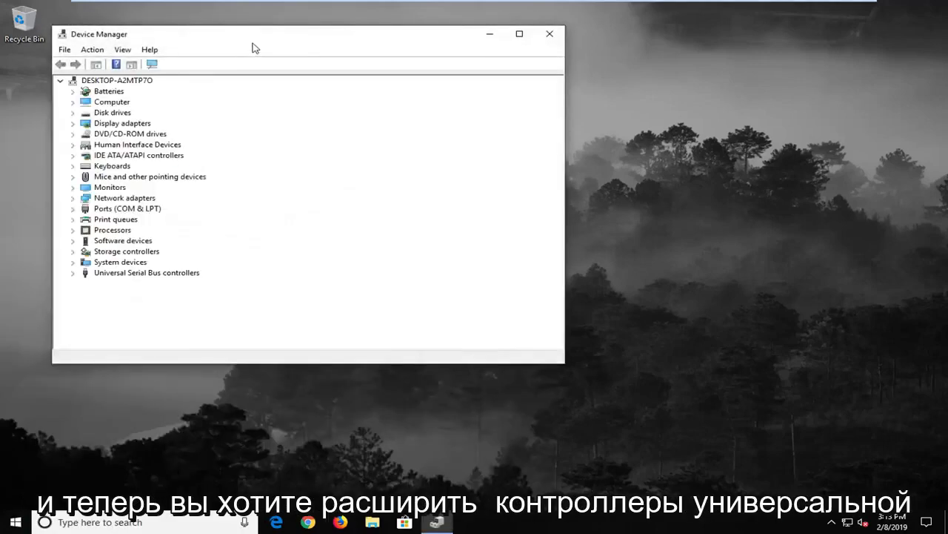
pyautogui.moveTo(252, 47); pyautogui.dragTo(447, 68)
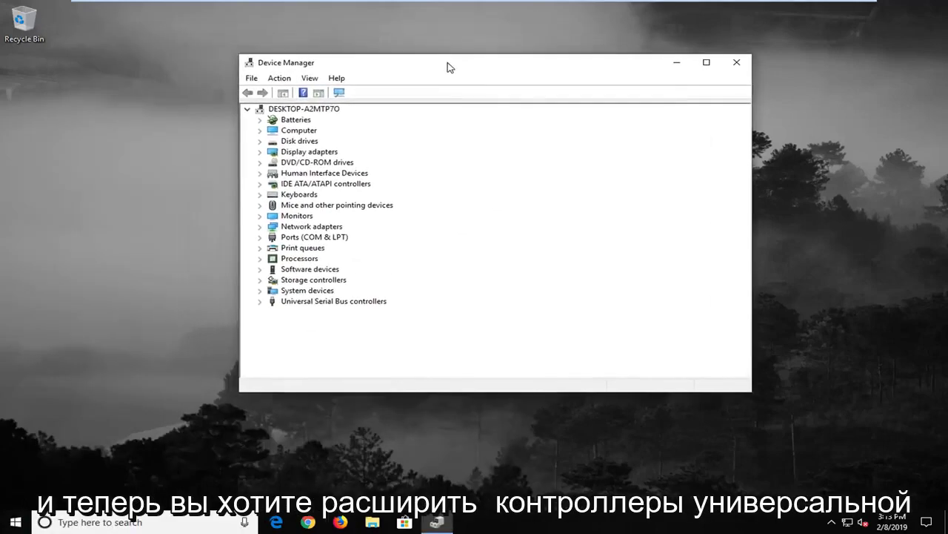
pyautogui.click(311, 303)
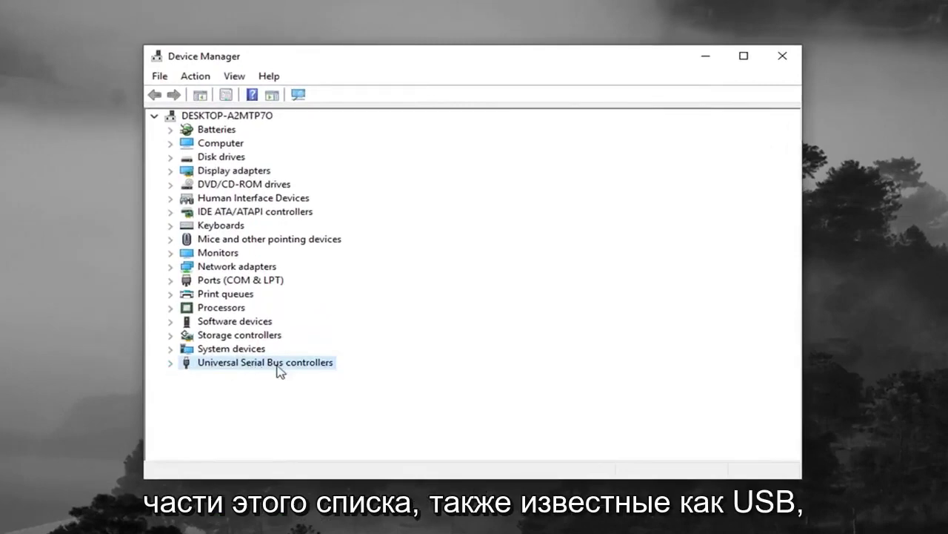
pyautogui.click(171, 363)
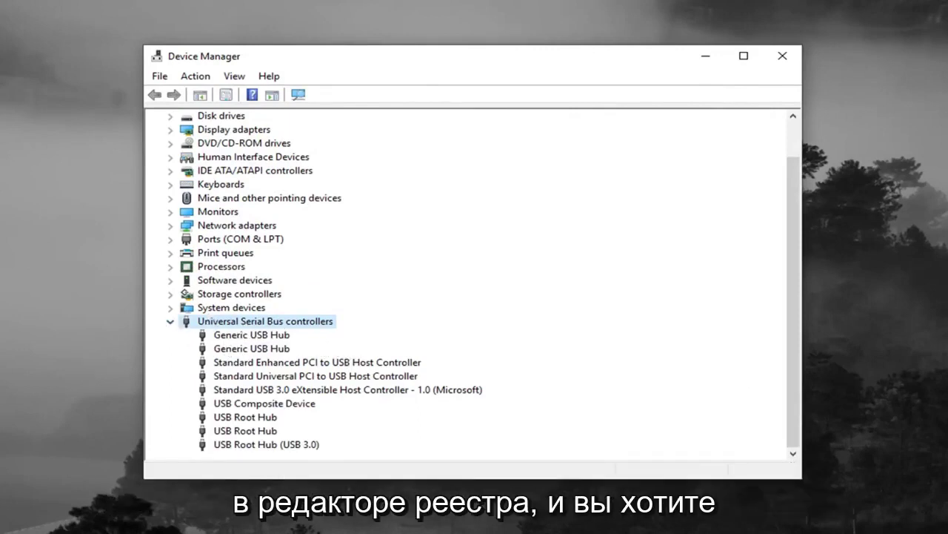
# - Examine the hubs, host controllers and composite device listed under Universal Serial Bus controllers
pyautogui.click(259, 348)
pyautogui.click(288, 364)
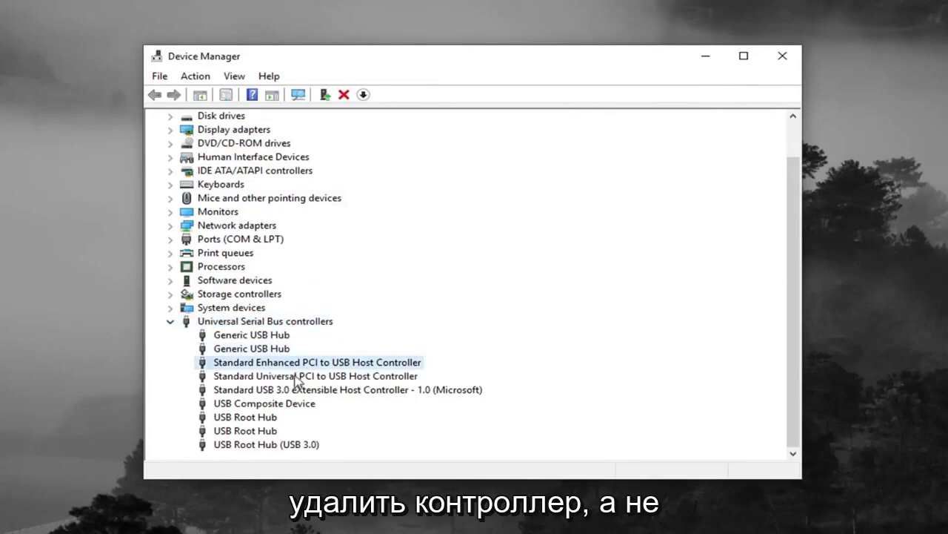
pyautogui.click(290, 388)
pyautogui.click(245, 418)
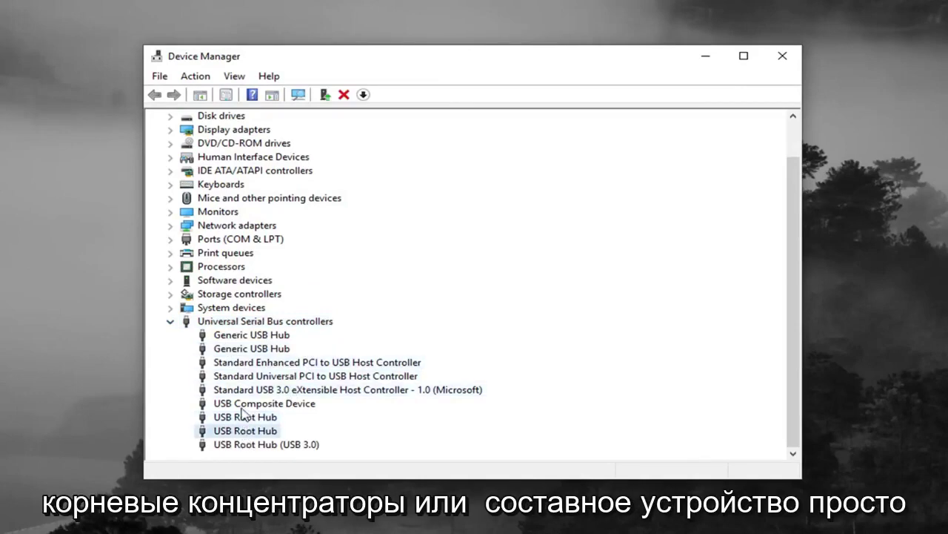
pyautogui.click(241, 407)
pyautogui.click(263, 353)
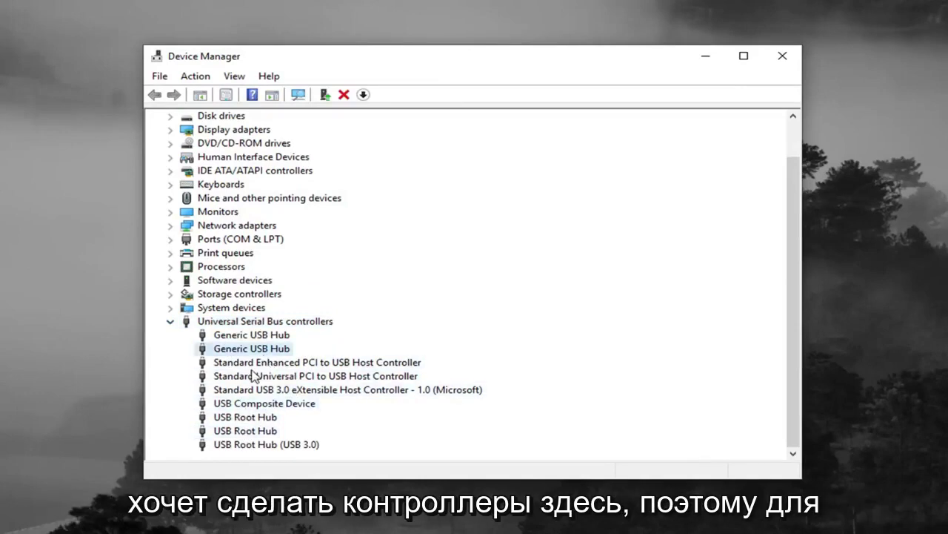
pyautogui.click(254, 376)
# - Uninstall the Standard Enhanced PCI to USB Host Controller device and confirm its removal from the system
pyautogui.click(262, 362)
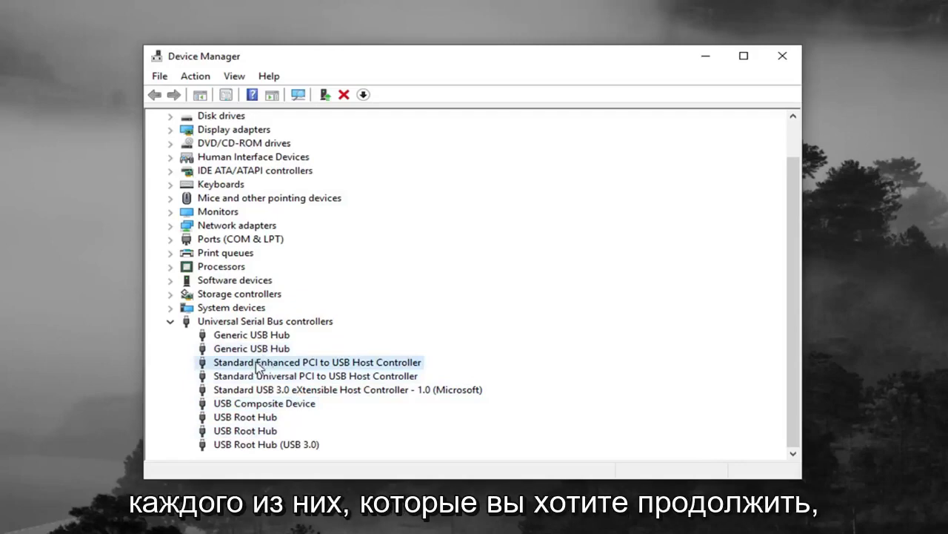
pyautogui.rightClick(253, 363)
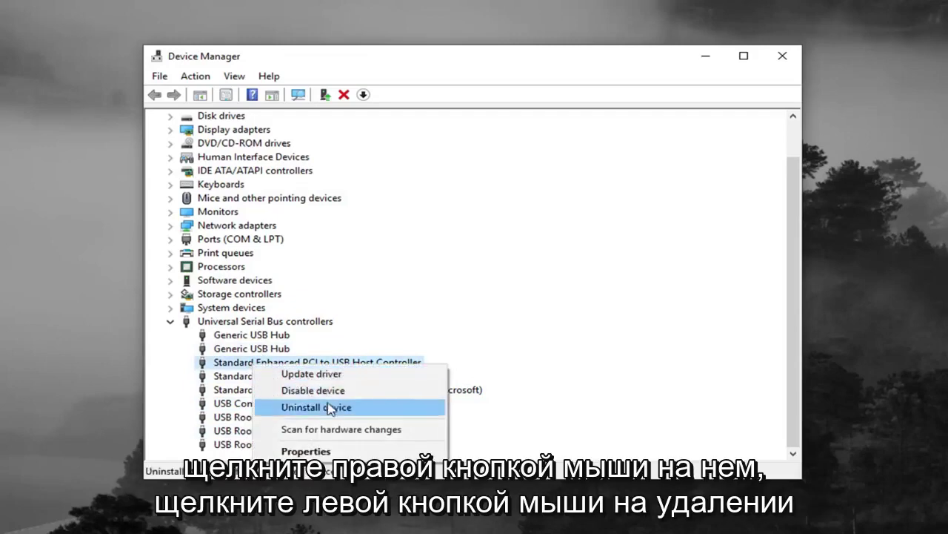
pyautogui.click(314, 410)
pyautogui.click(469, 368)
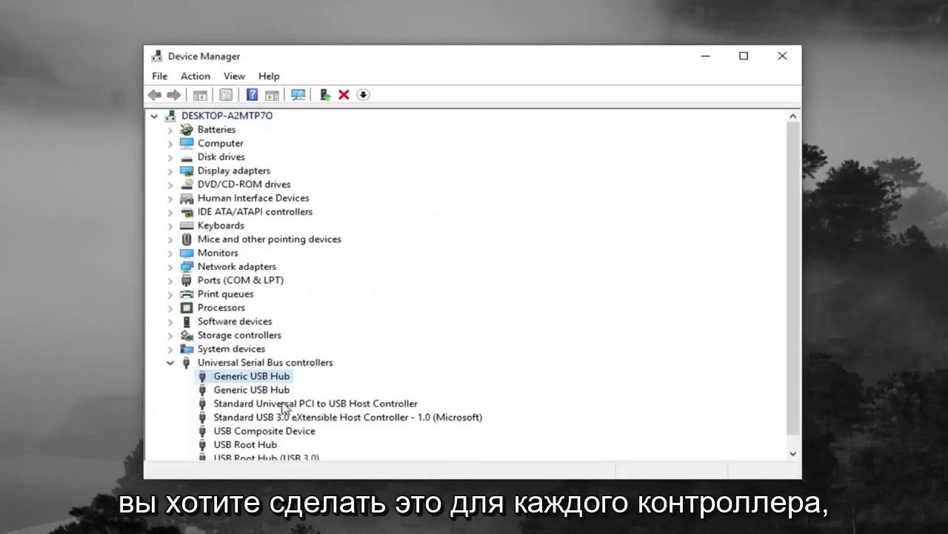
# - Uninstall the Standard Universal PCI to USB Host Controller device and confirm its removal
pyautogui.click(284, 405)
pyautogui.rightClick(278, 390)
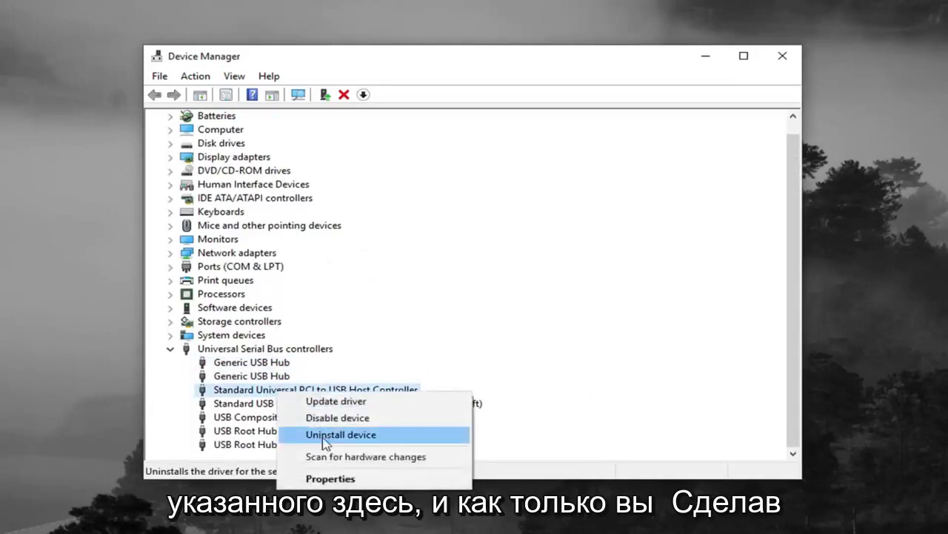
pyautogui.click(326, 437)
pyautogui.click(491, 372)
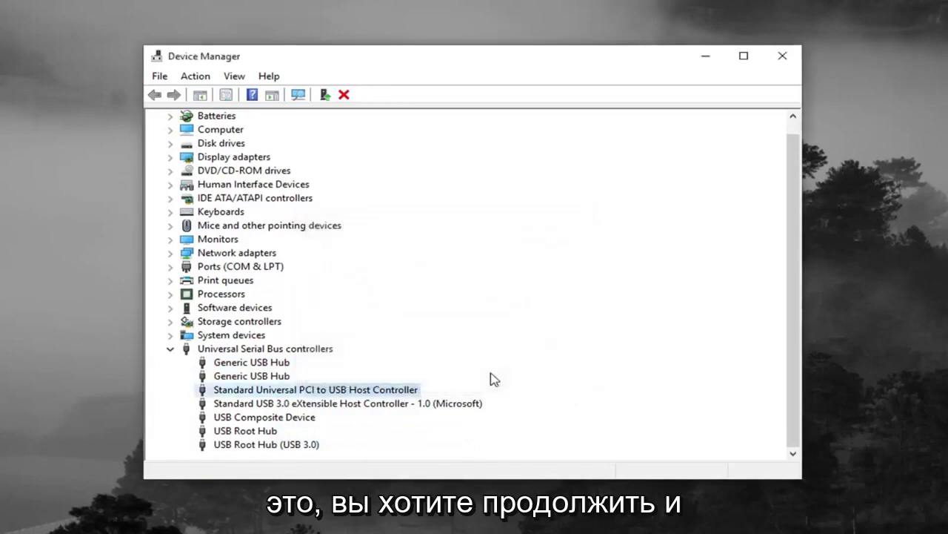
# - Uninstall the Standard USB 3.0 eXtensible Host Controller - 1.0 (Microsoft) device and confirm its removal
pyautogui.click(333, 402)
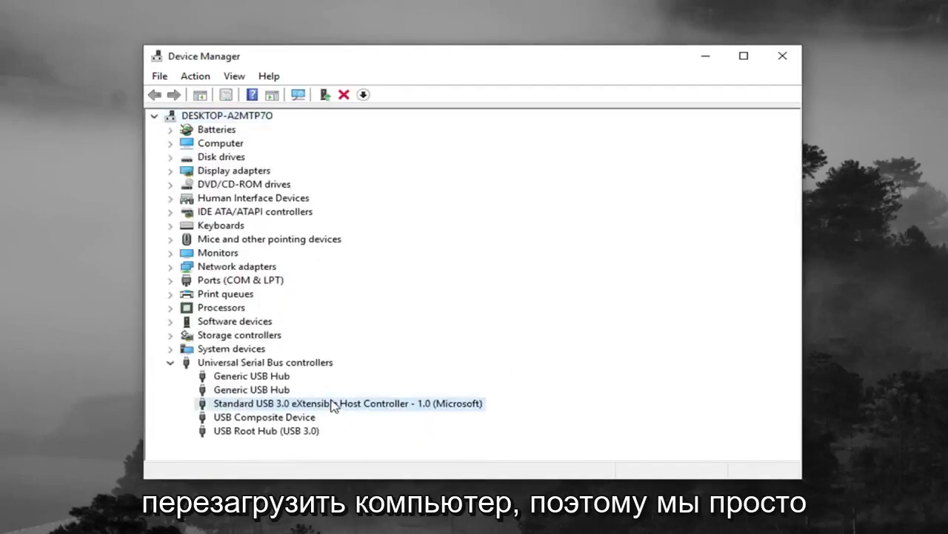
pyautogui.rightClick(331, 401)
pyautogui.click(378, 443)
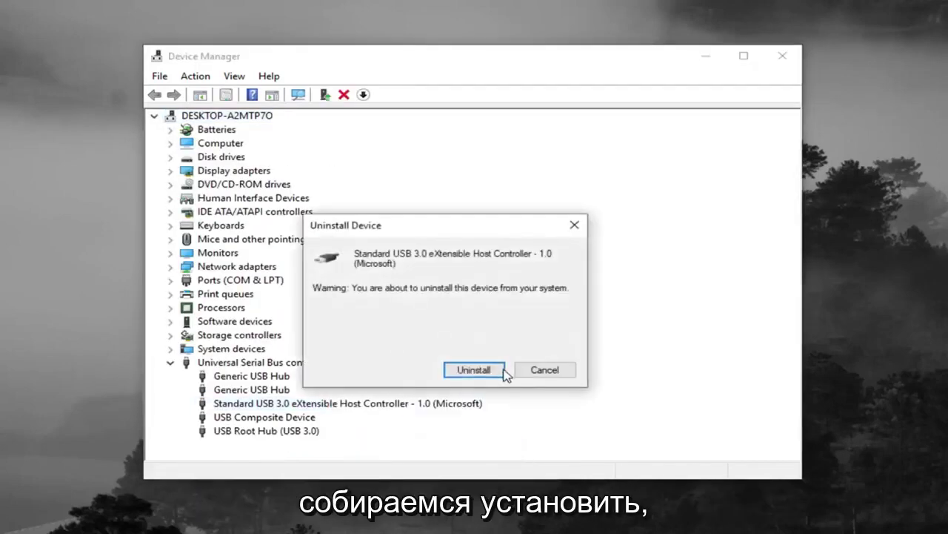
pyautogui.click(477, 371)
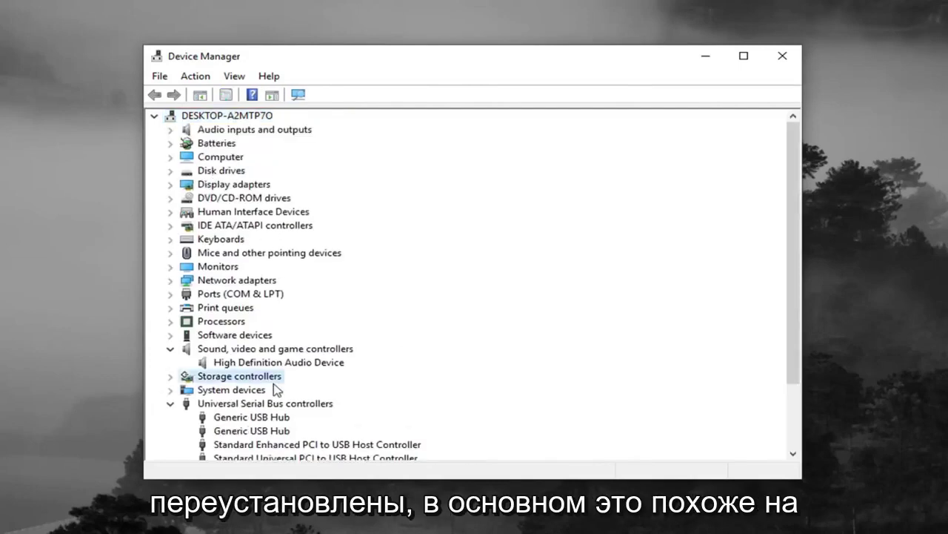
# - Check the Universal Serial Bus controllers category for the Standard Enhanced PCI, Standard Universal PCI and USB 3.0 eXtensible host controllers
pyautogui.scroll(-2, 276, 389)
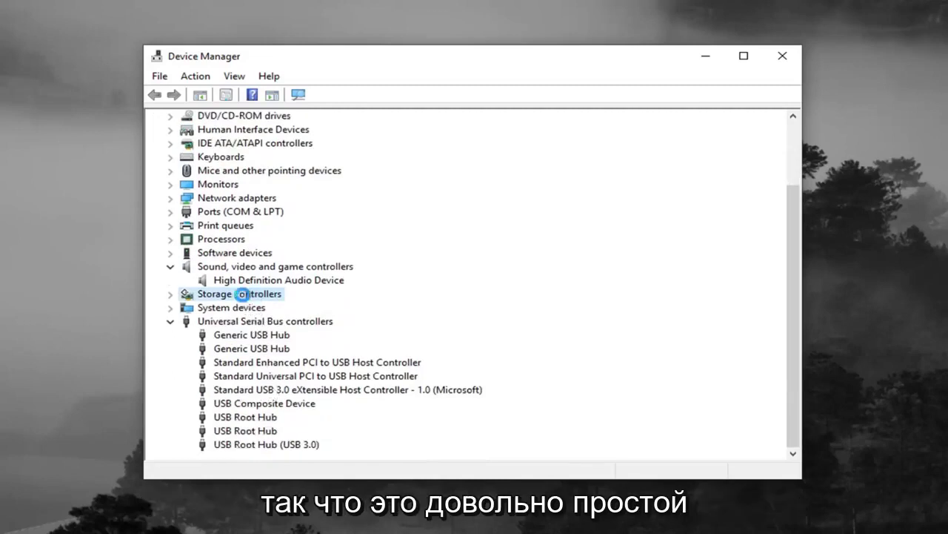
pyautogui.scroll(-2, 254, 396)
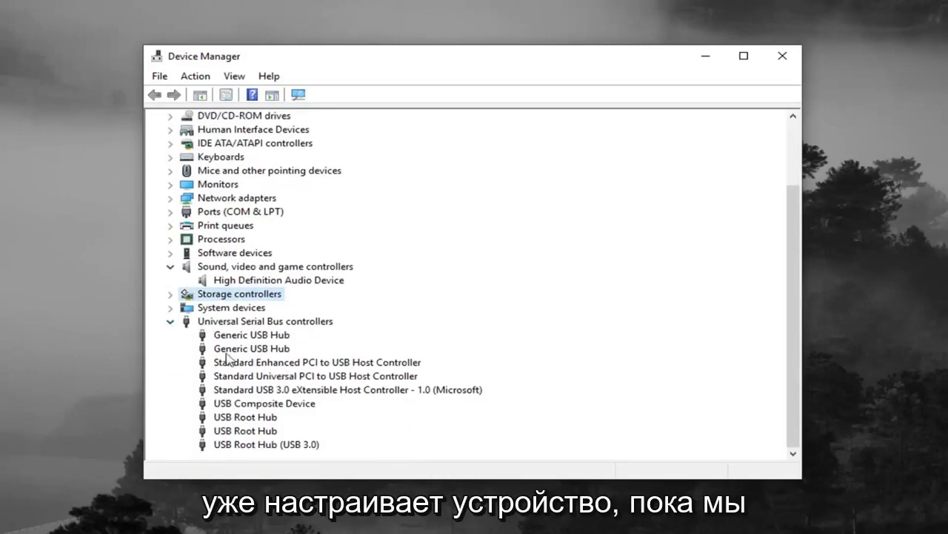
pyautogui.scroll(-1, 400, 429)
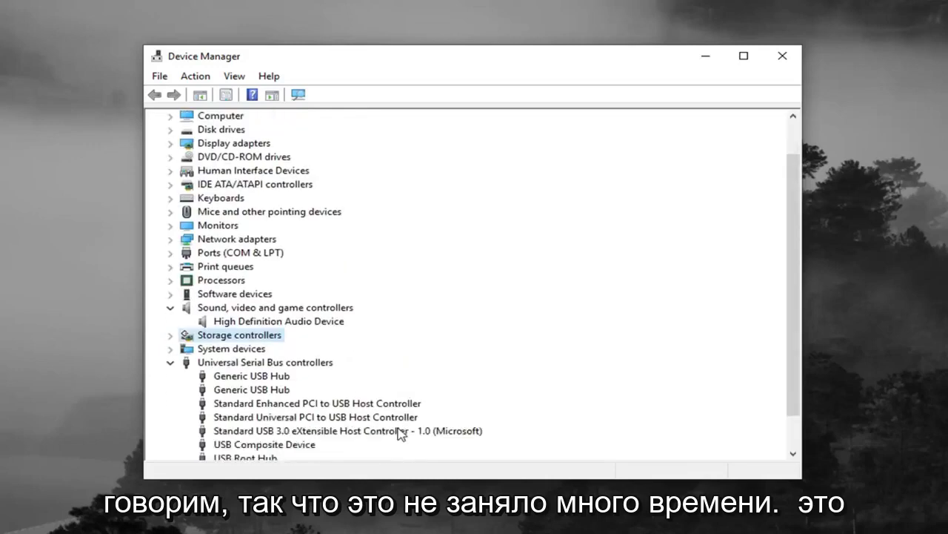
pyautogui.click(333, 404)
pyautogui.click(335, 417)
pyautogui.click(336, 431)
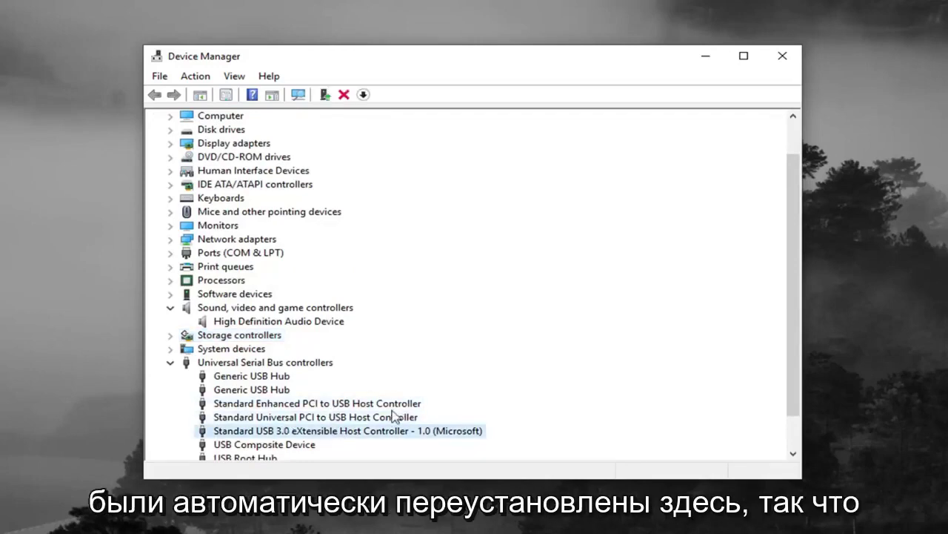